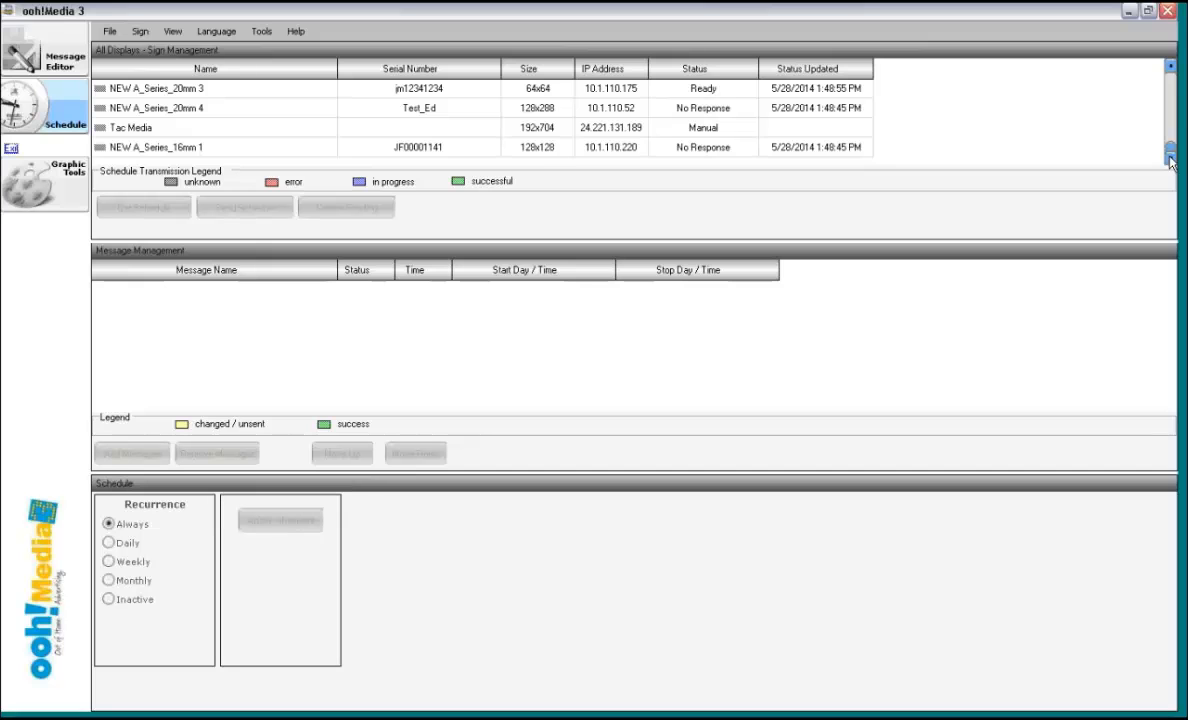
- Find the Training Test Site sign in the display list and open its message schedule
drag(1171, 158, 1172, 83)
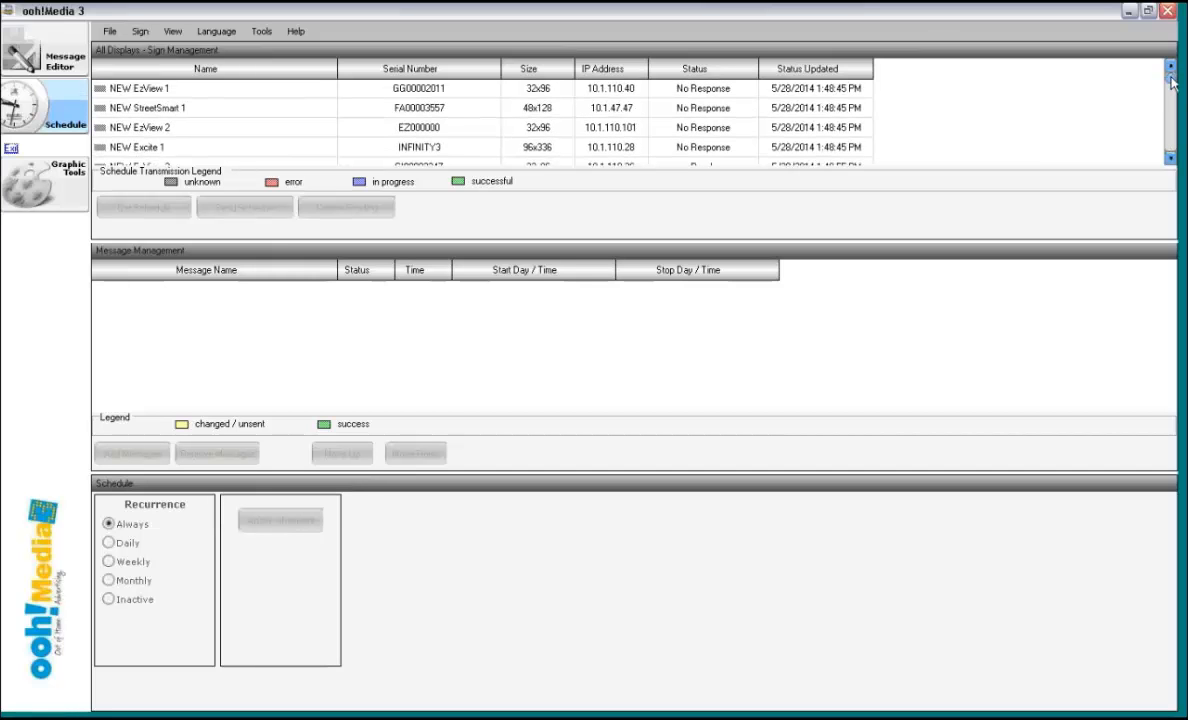
drag(1172, 83, 1172, 93)
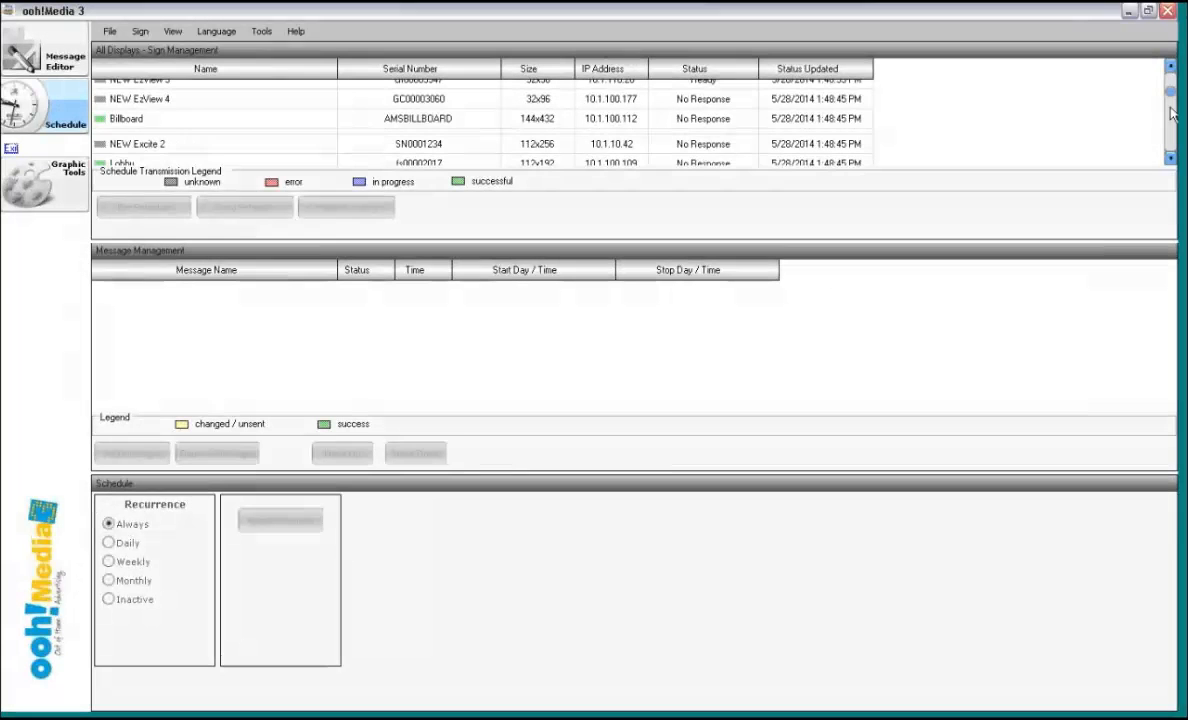
drag(1172, 93, 1172, 105)
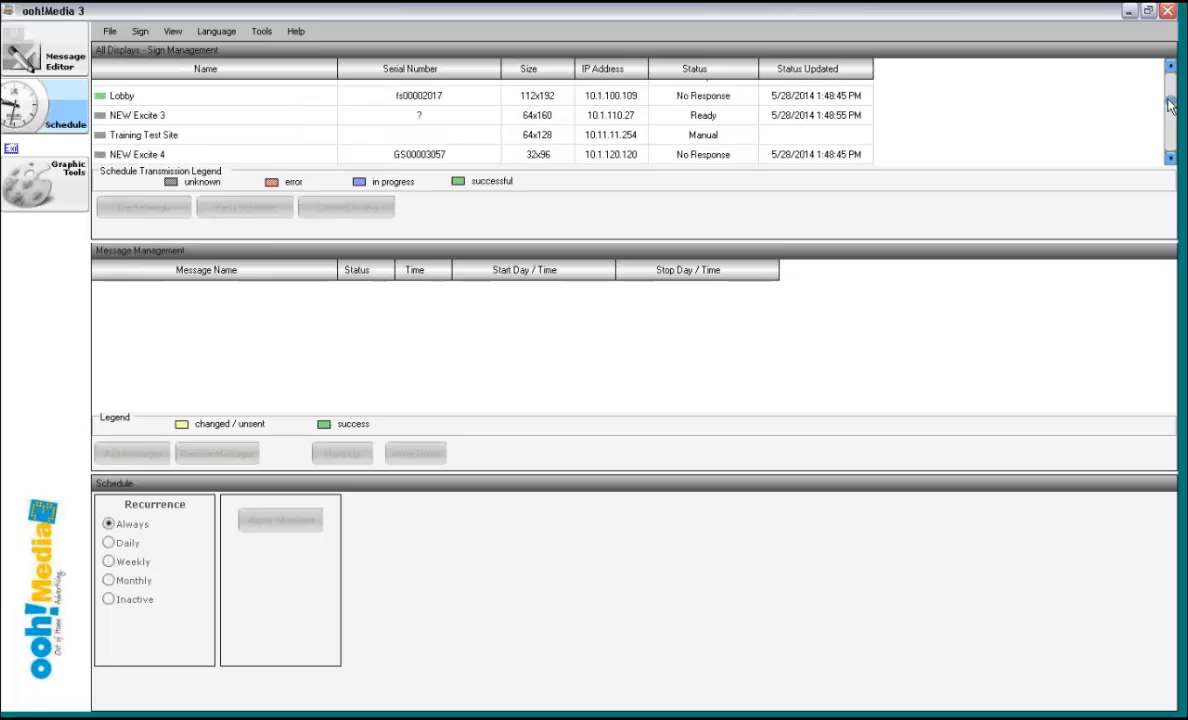
click(298, 135)
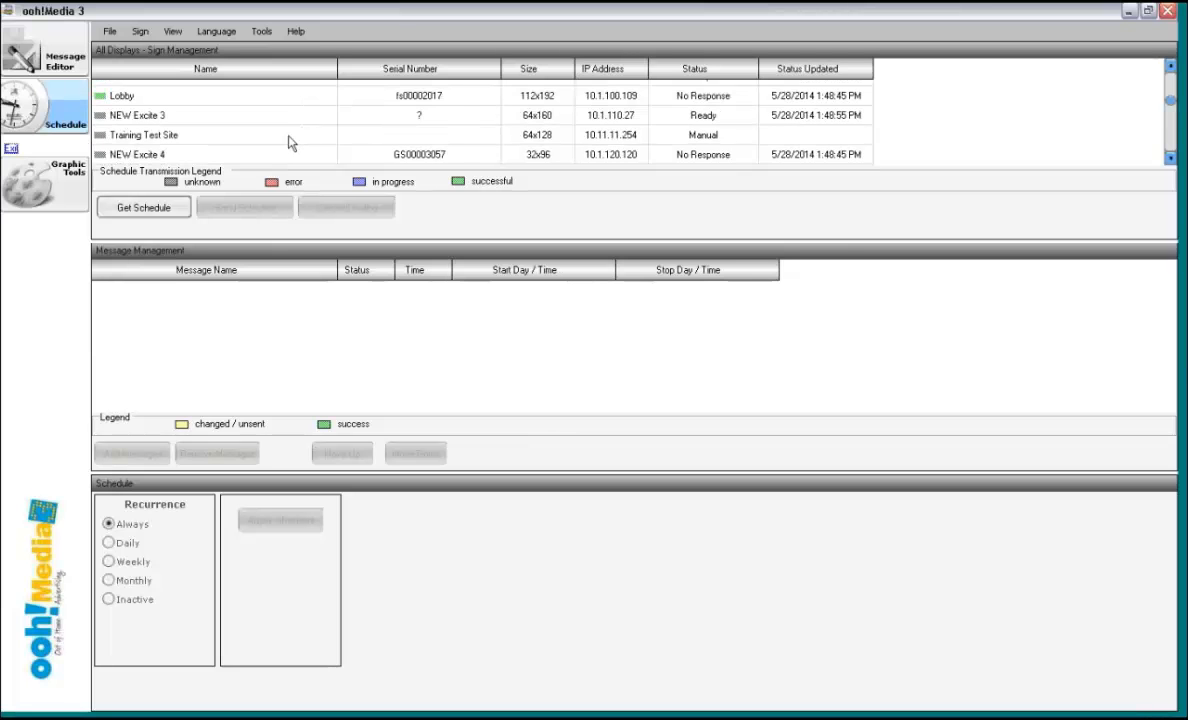
click(288, 136)
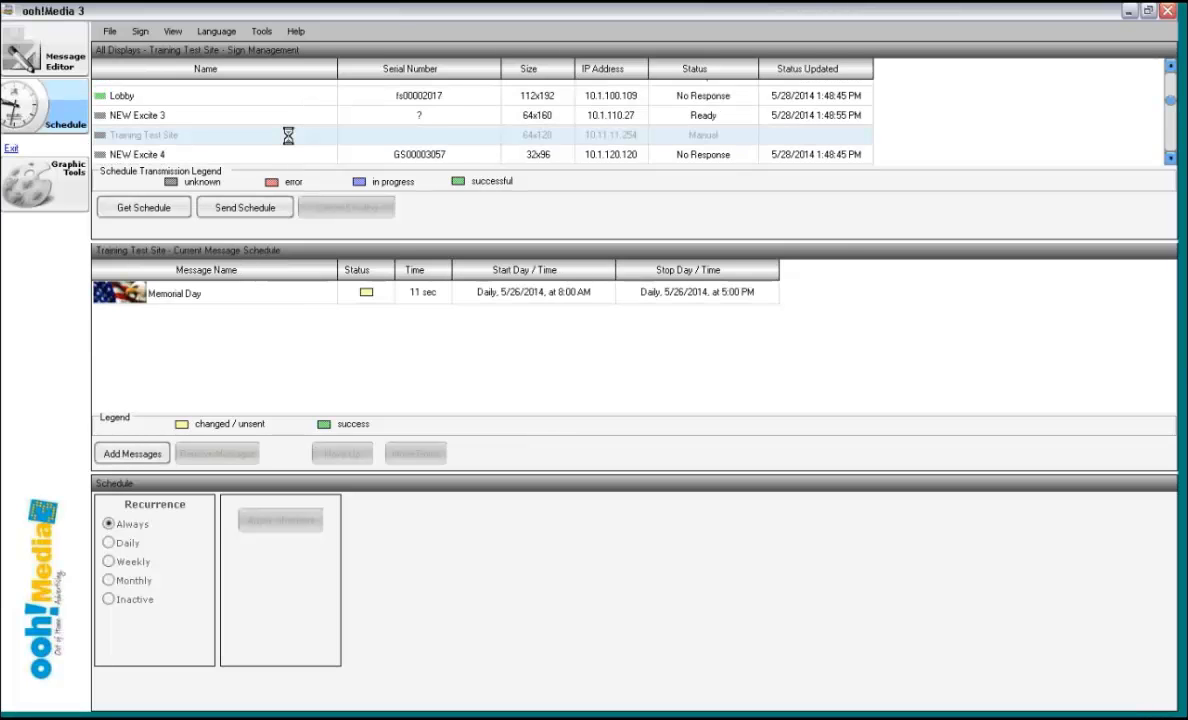
- Remove the Memorial Day message from the Training Test Site schedule and confirm the deletion
click(233, 293)
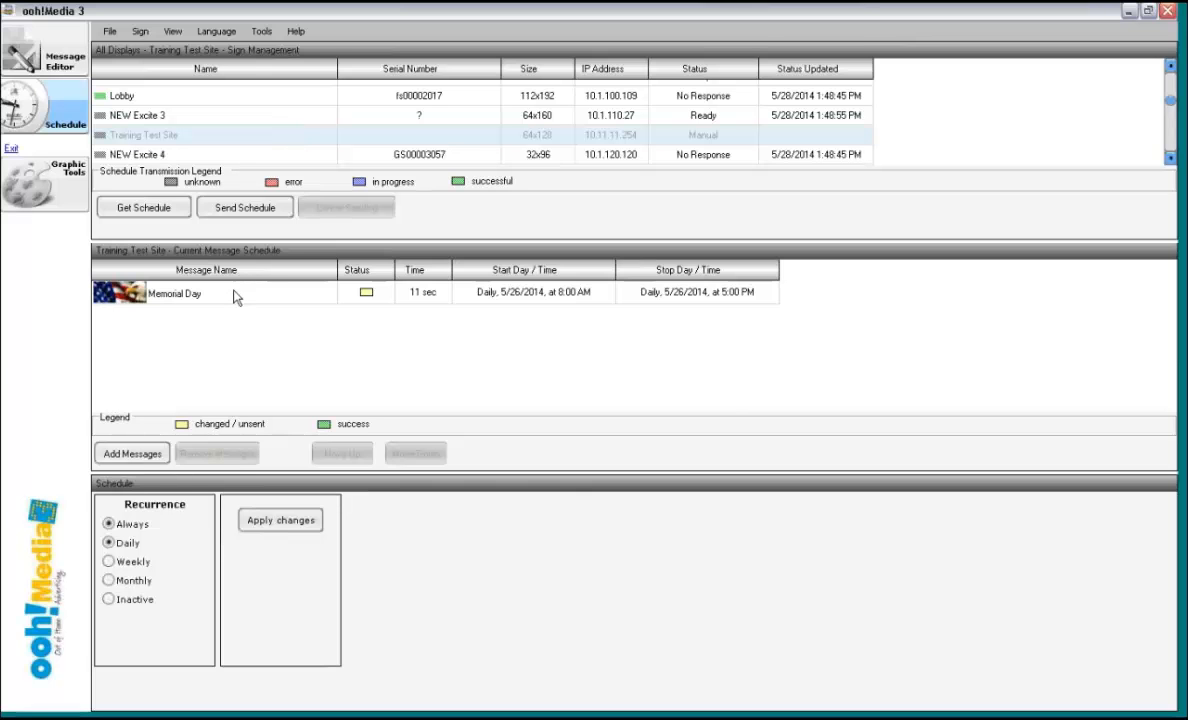
click(217, 453)
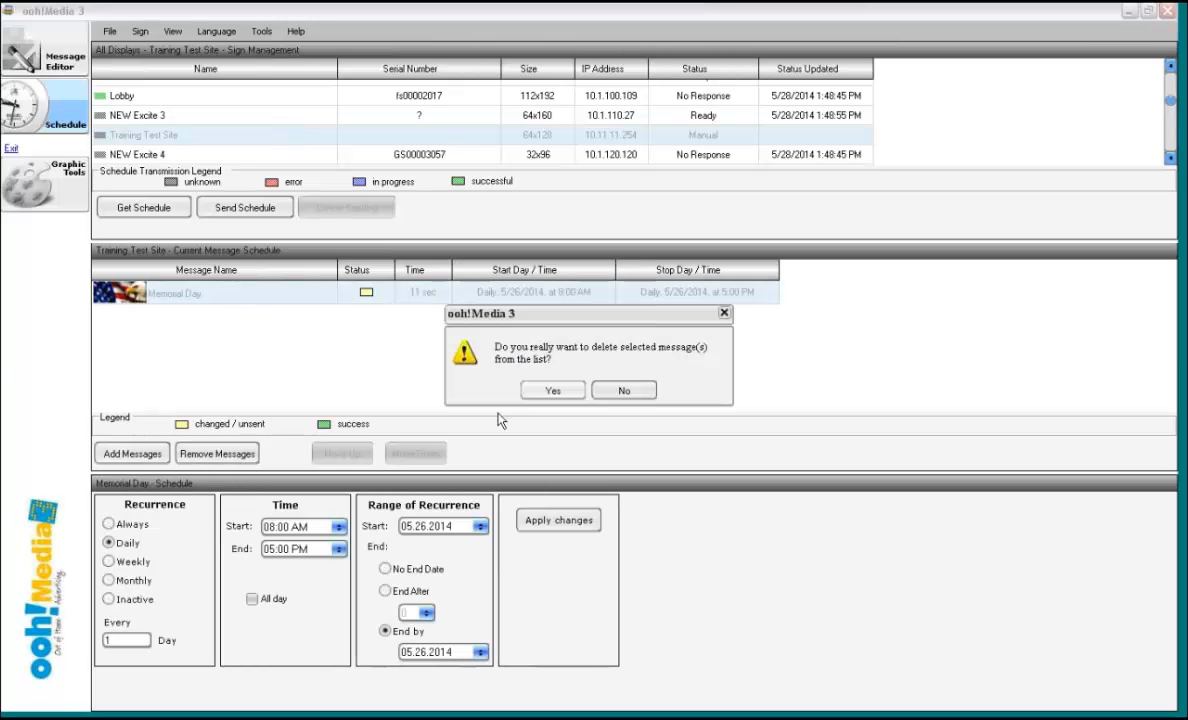
click(563, 389)
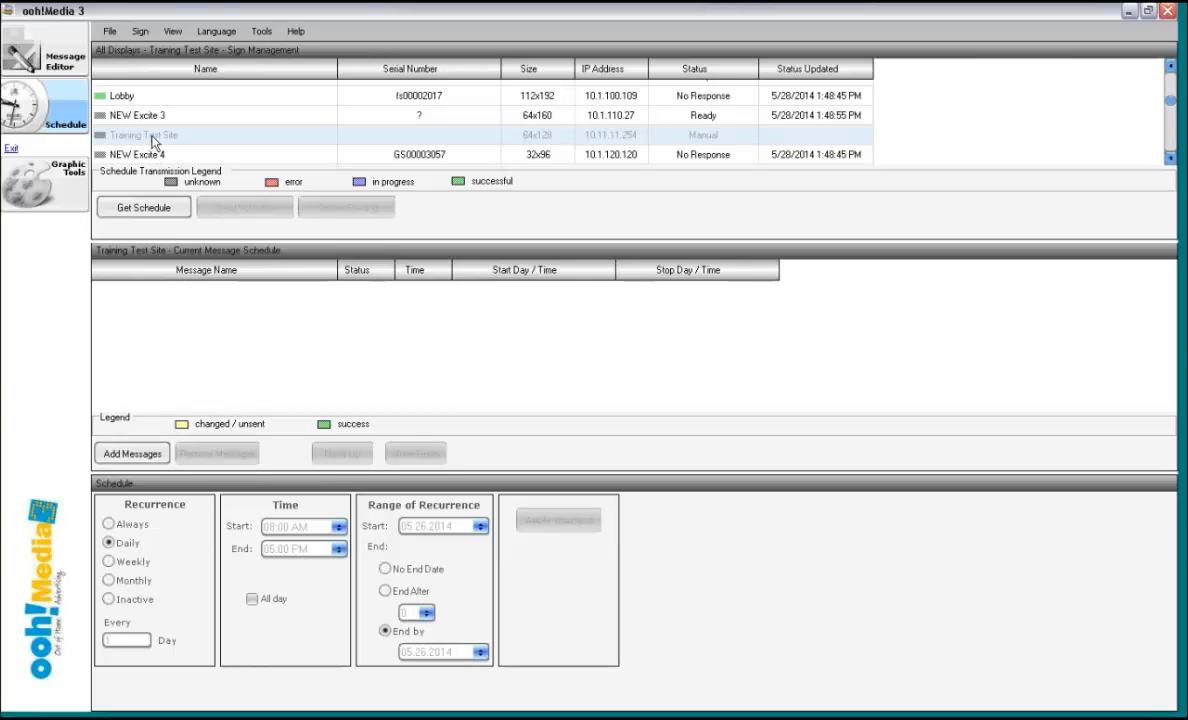
- Add the Mothers Day.ooh message to the Training Test Site schedule
click(133, 453)
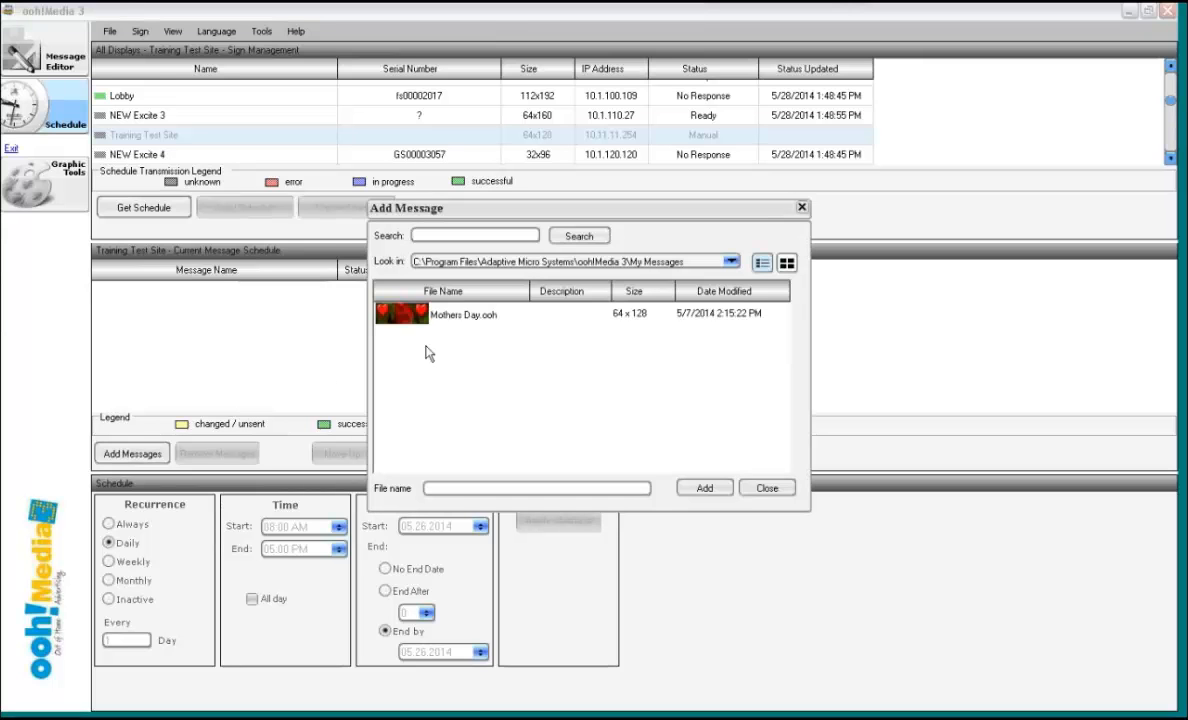
click(485, 316)
click(722, 490)
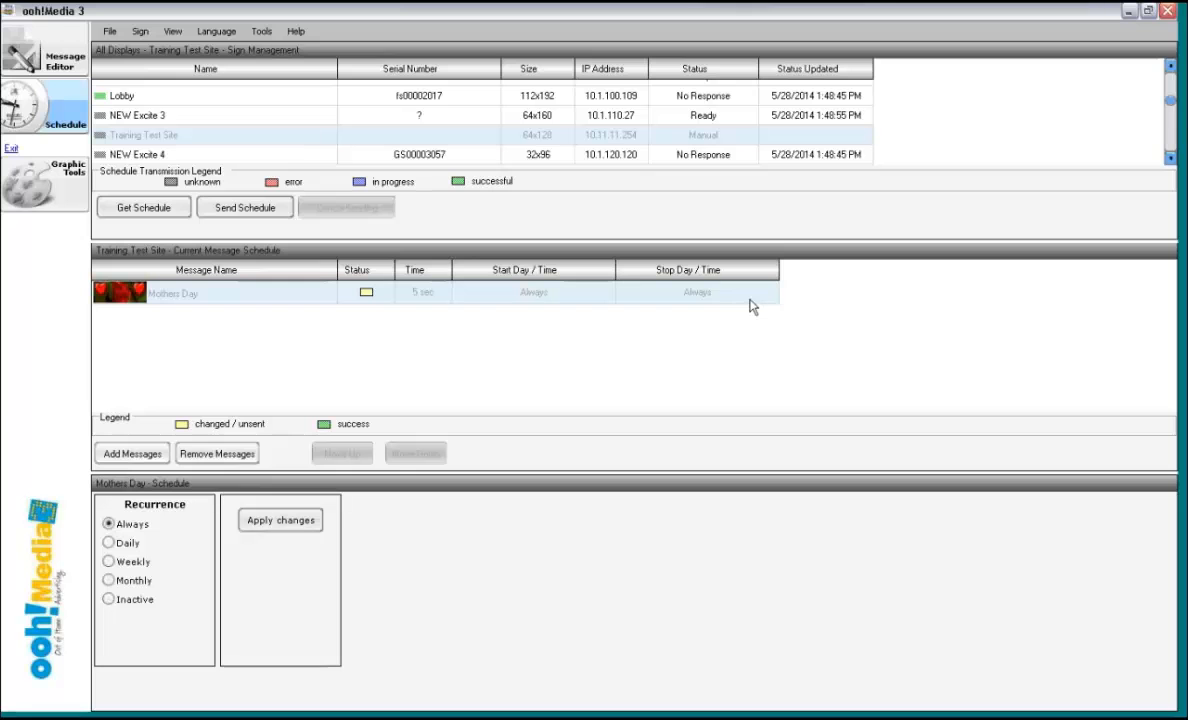
- Set the Mothers Day message to recur weekly on Sunday, Tuesday, Thursday and Saturday
click(130, 543)
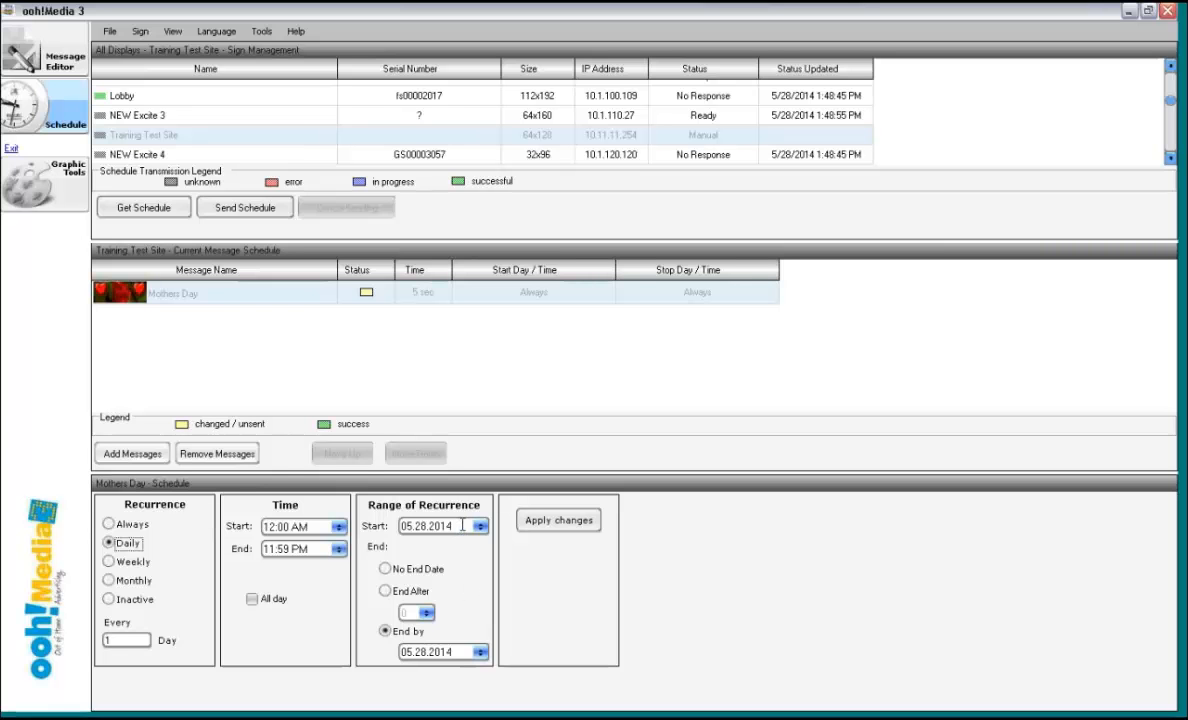
click(110, 564)
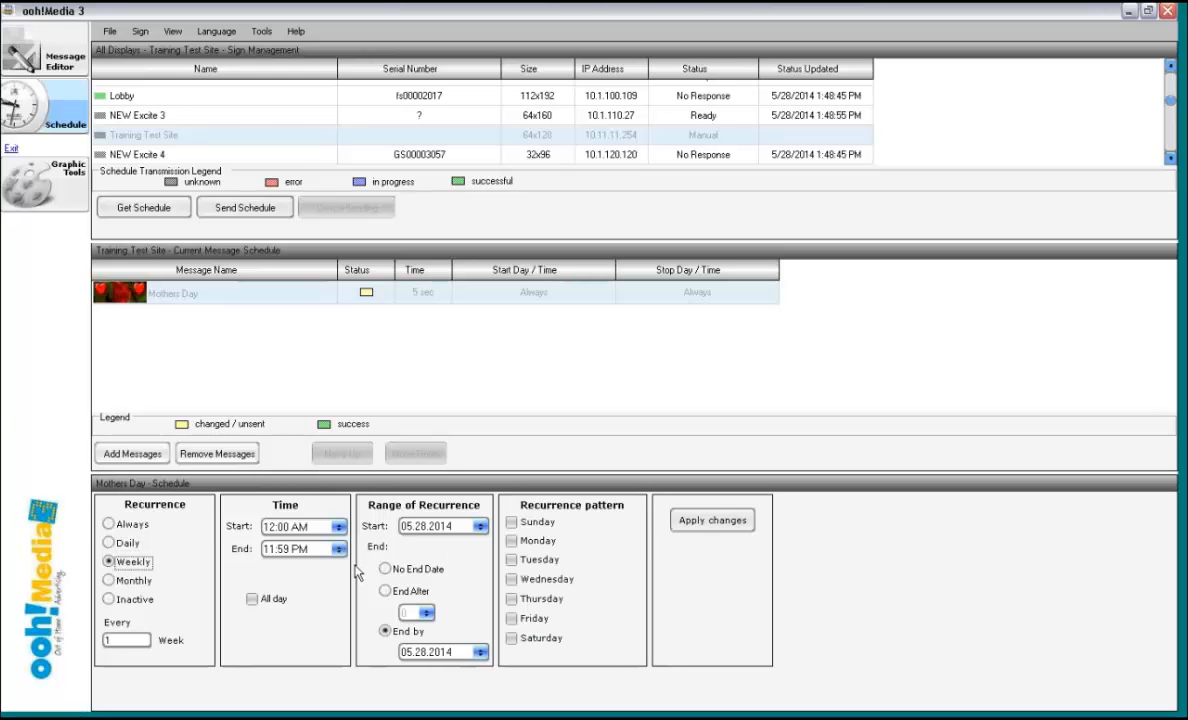
click(511, 522)
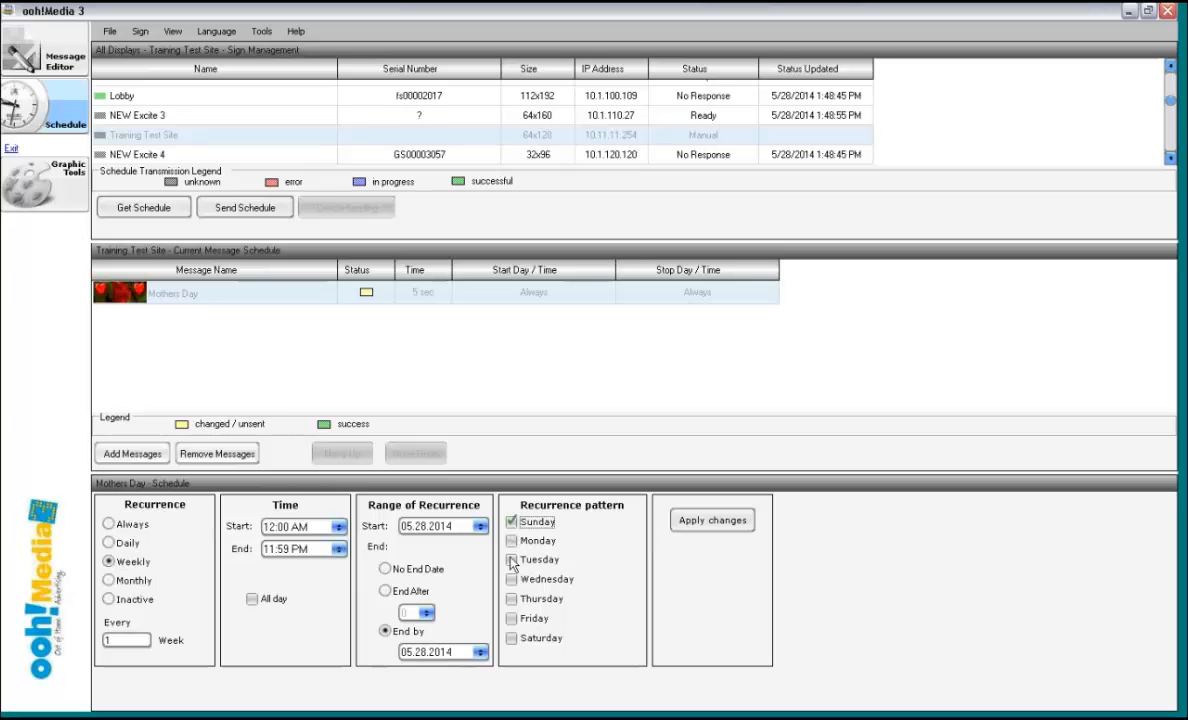
click(511, 559)
click(511, 599)
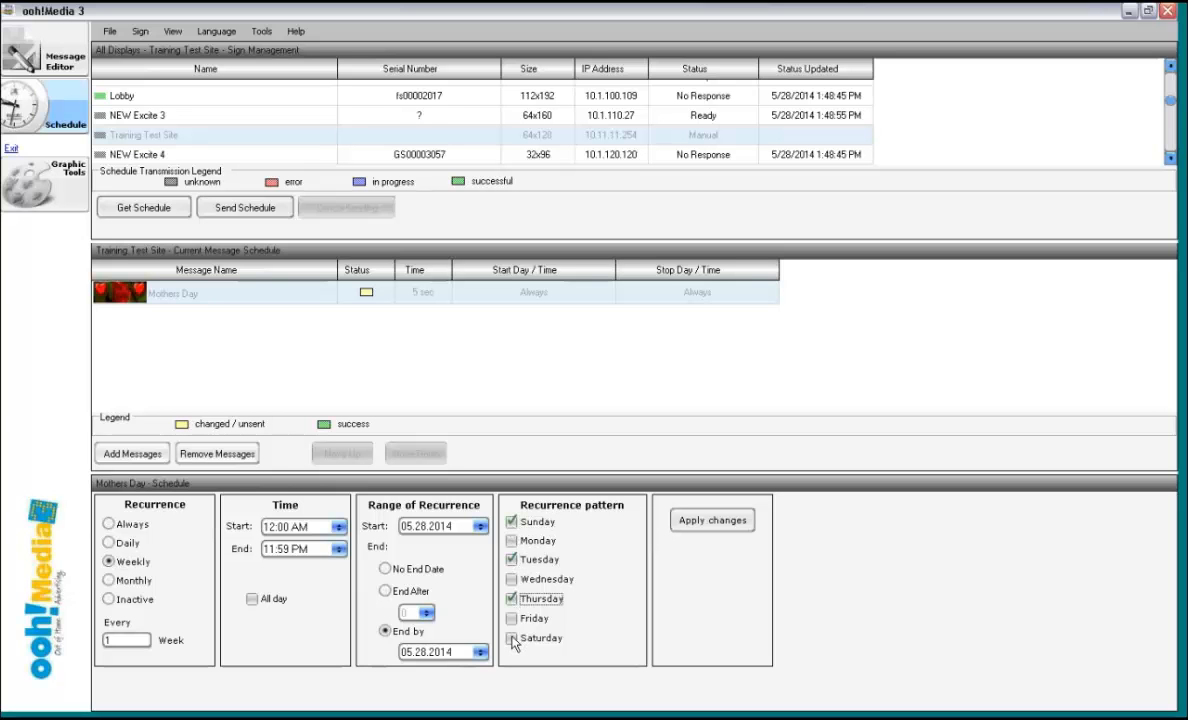
click(511, 638)
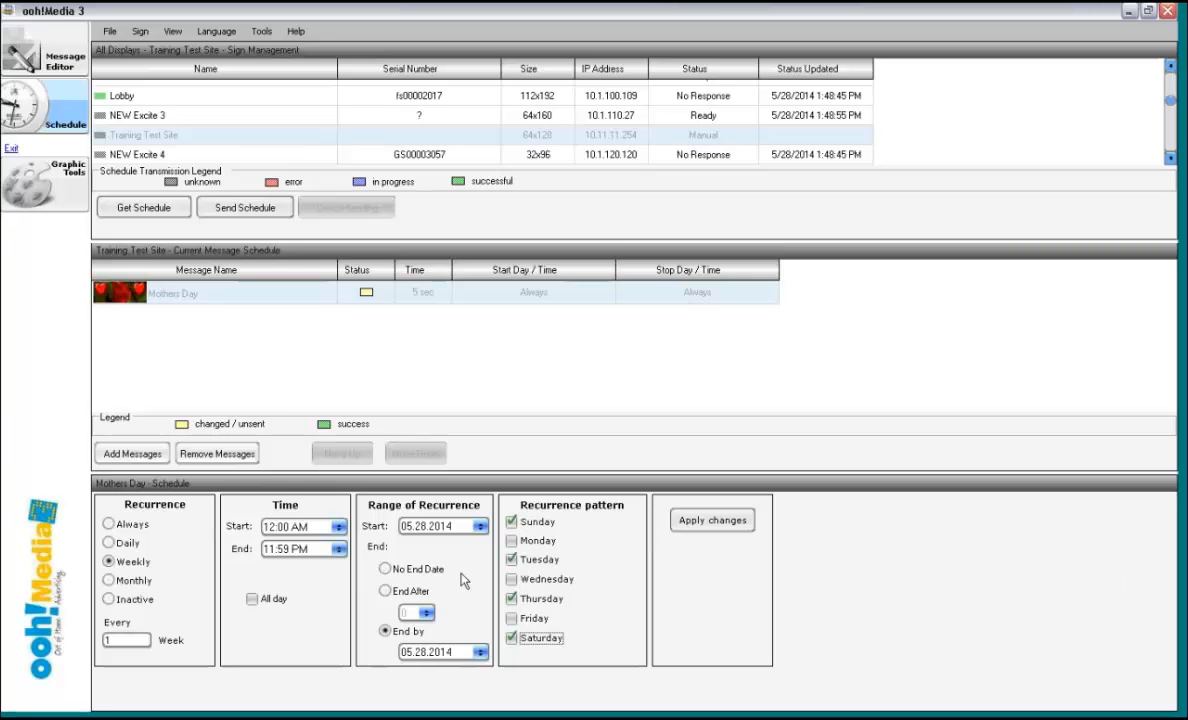
- Replace the selected days in the weekly recurrence pattern with Monday, Tuesday and Wednesday
click(511, 522)
click(511, 559)
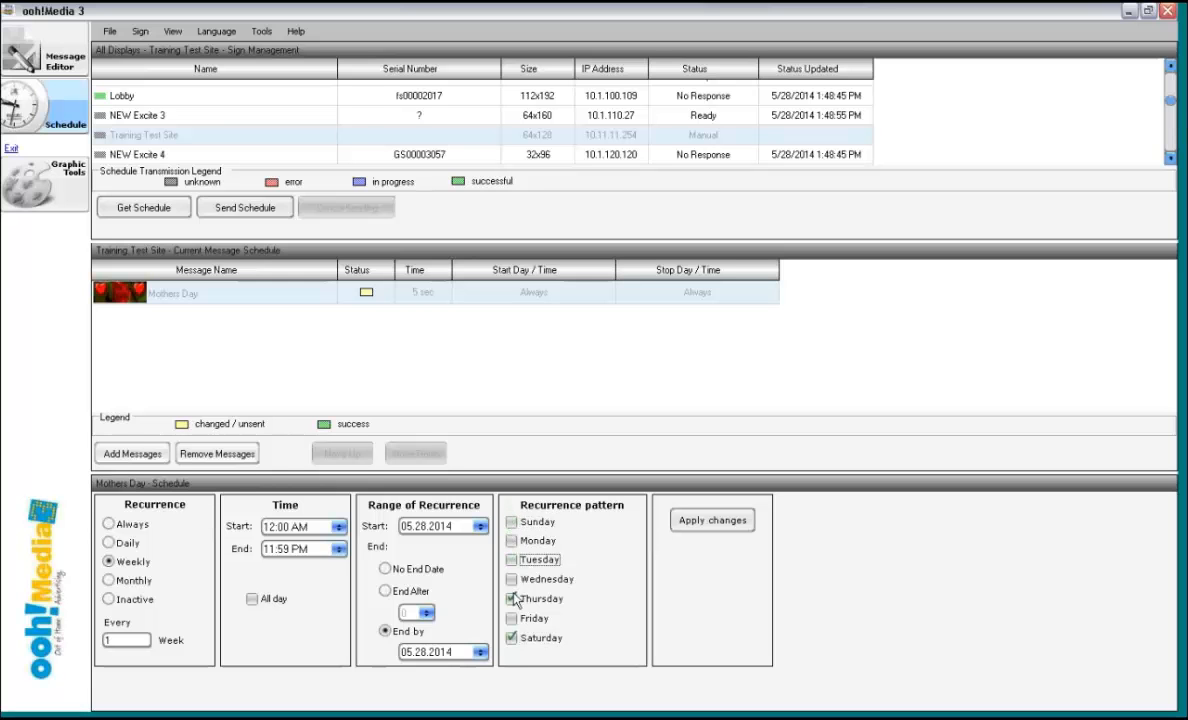
click(511, 599)
click(511, 638)
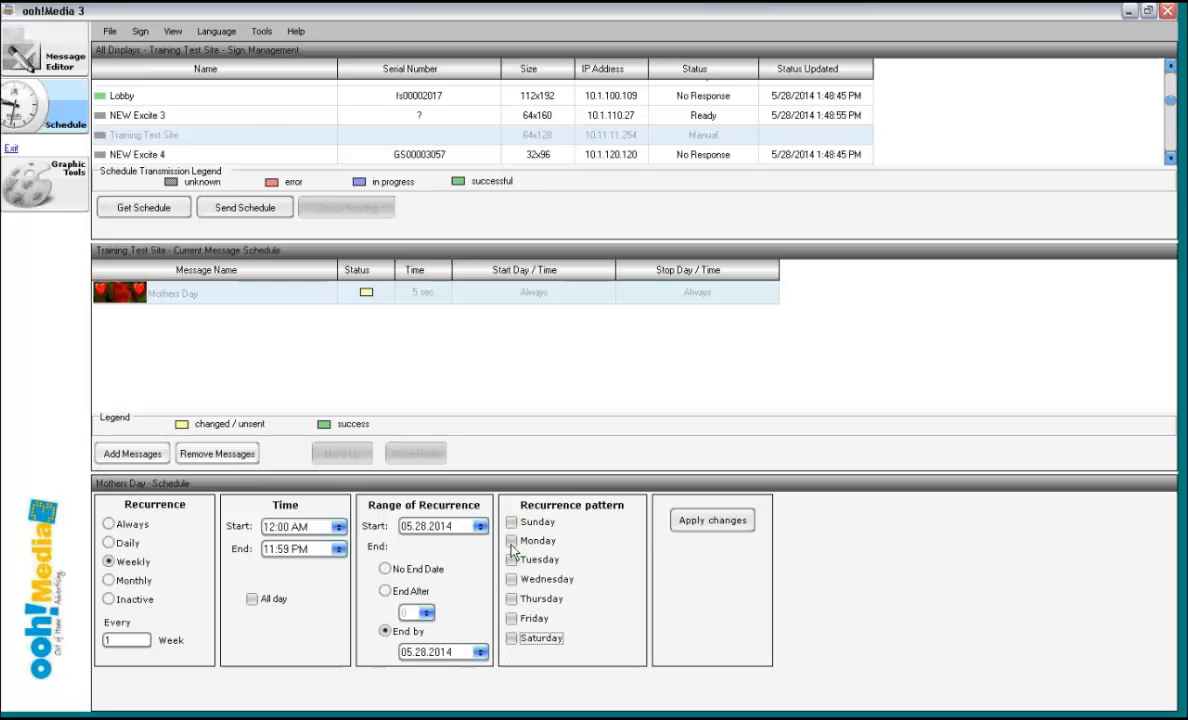
click(511, 540)
click(511, 559)
click(511, 579)
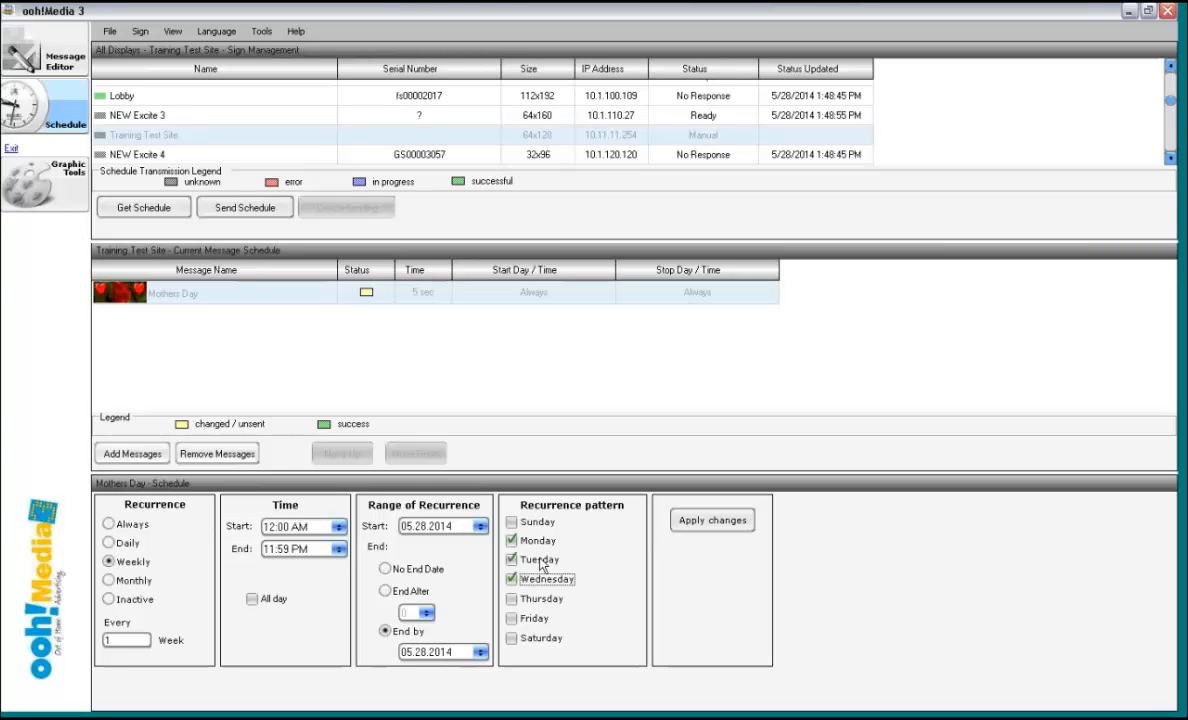
- Change the weekly recurrence pattern to Friday only
click(514, 560)
click(514, 578)
click(512, 541)
click(513, 619)
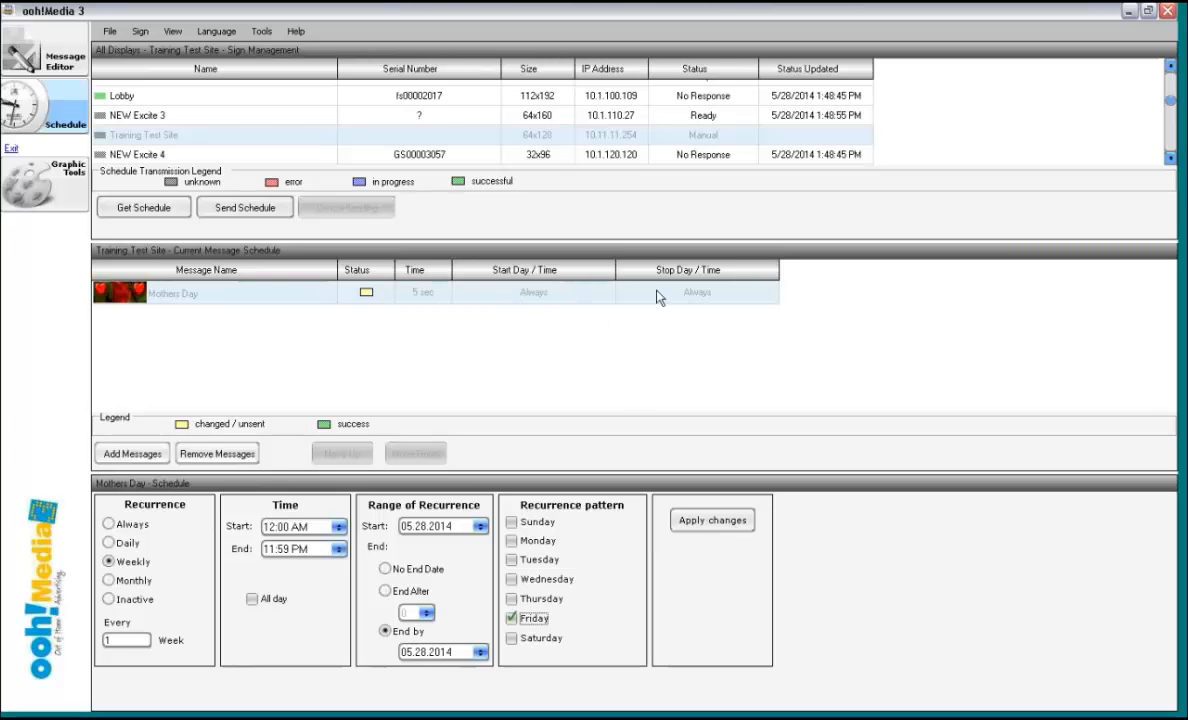
- Set the weekly schedule to run from 06:00 AM to 04:59 PM with no end date, and apply the changes
click(271, 526)
drag(274, 549, 250, 543)
text(4)
click(385, 568)
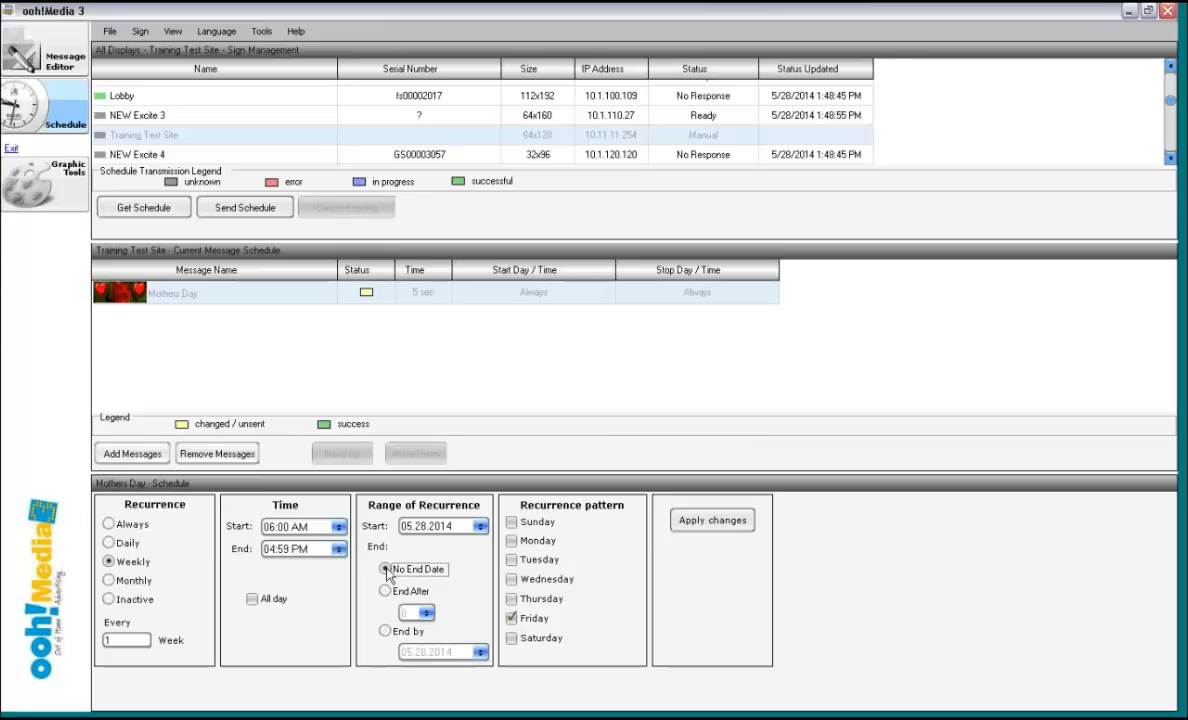
click(388, 634)
click(392, 569)
click(712, 521)
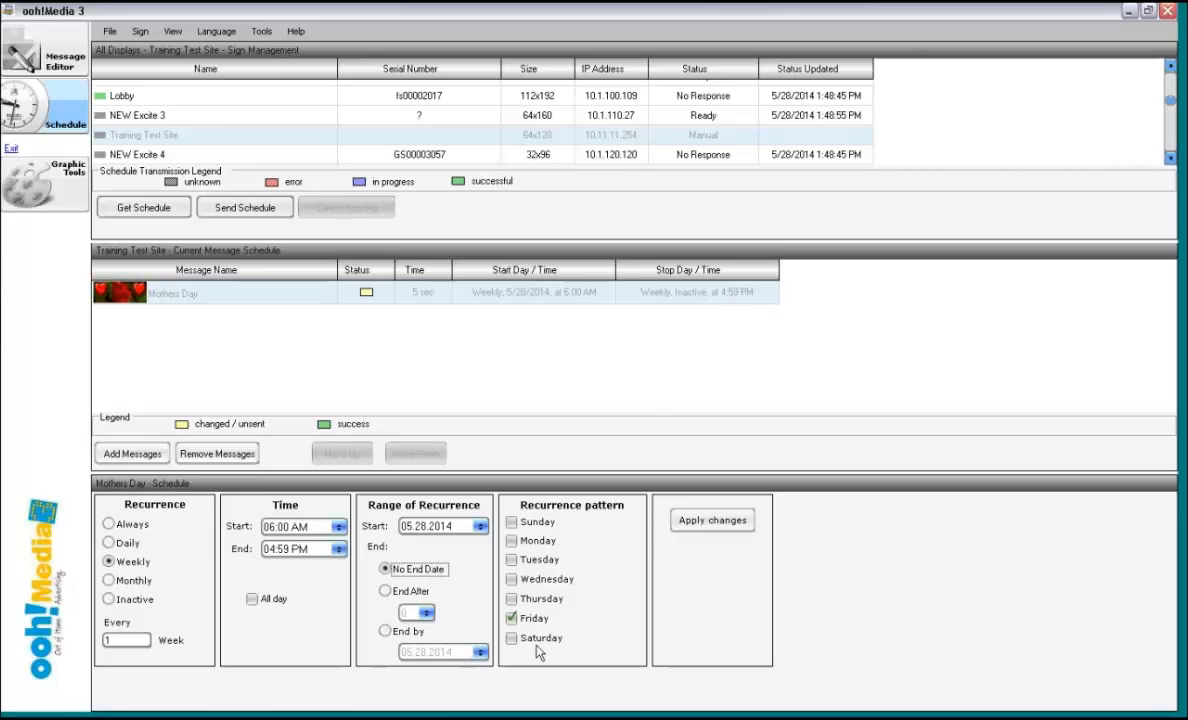
- Clear Friday, return the Mothers Day message's recurrence to Always and apply the changes
click(511, 618)
click(109, 524)
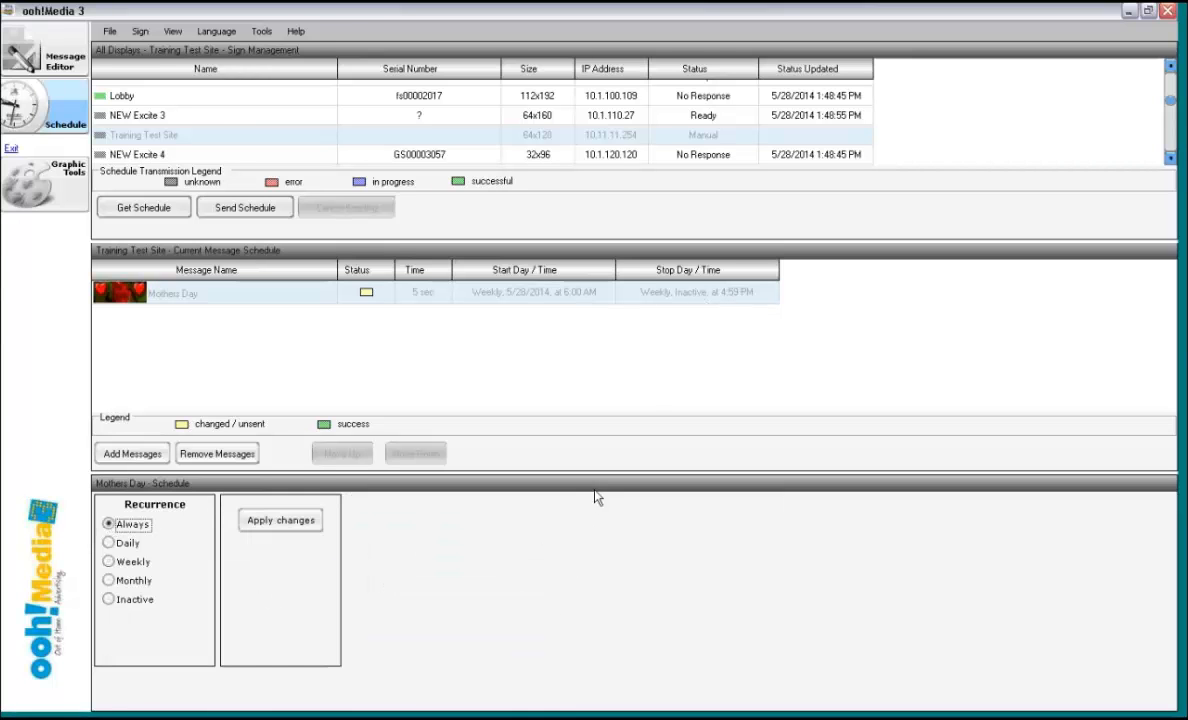
click(303, 520)
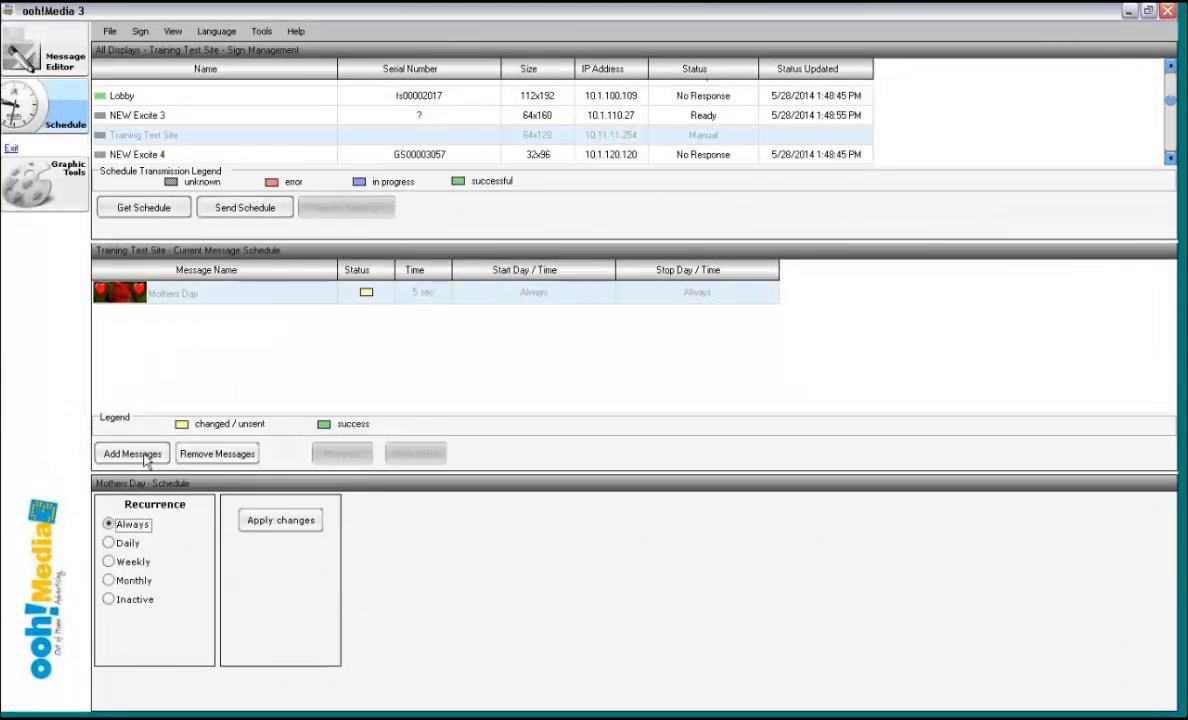
- Set the Mothers Day message to recur monthly from 06:00 AM to 04:59 PM with no end date
click(109, 581)
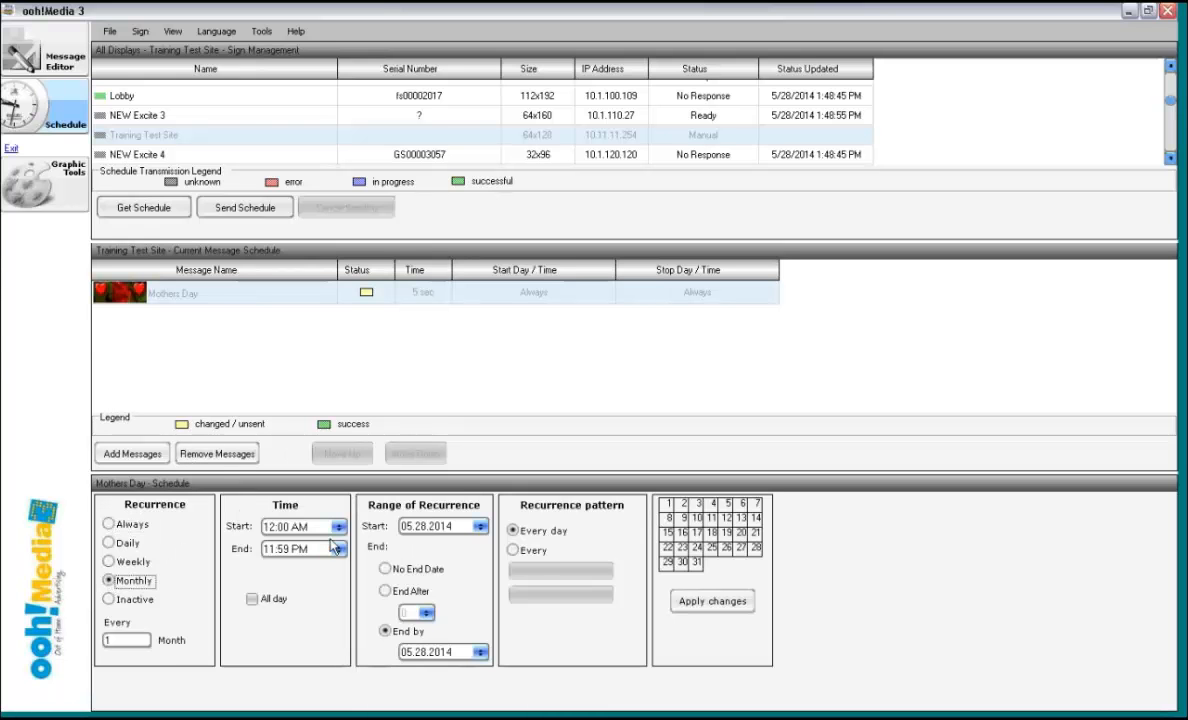
click(265, 527)
text(06)
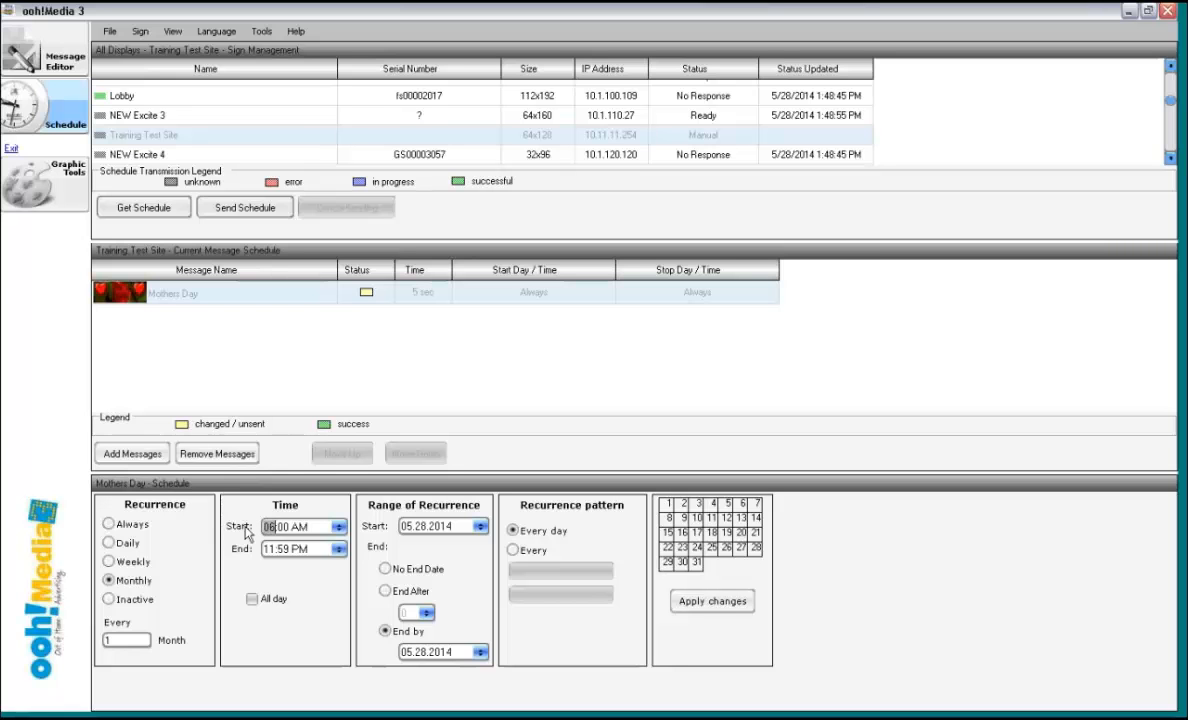
click(272, 549)
text(04)
click(386, 569)
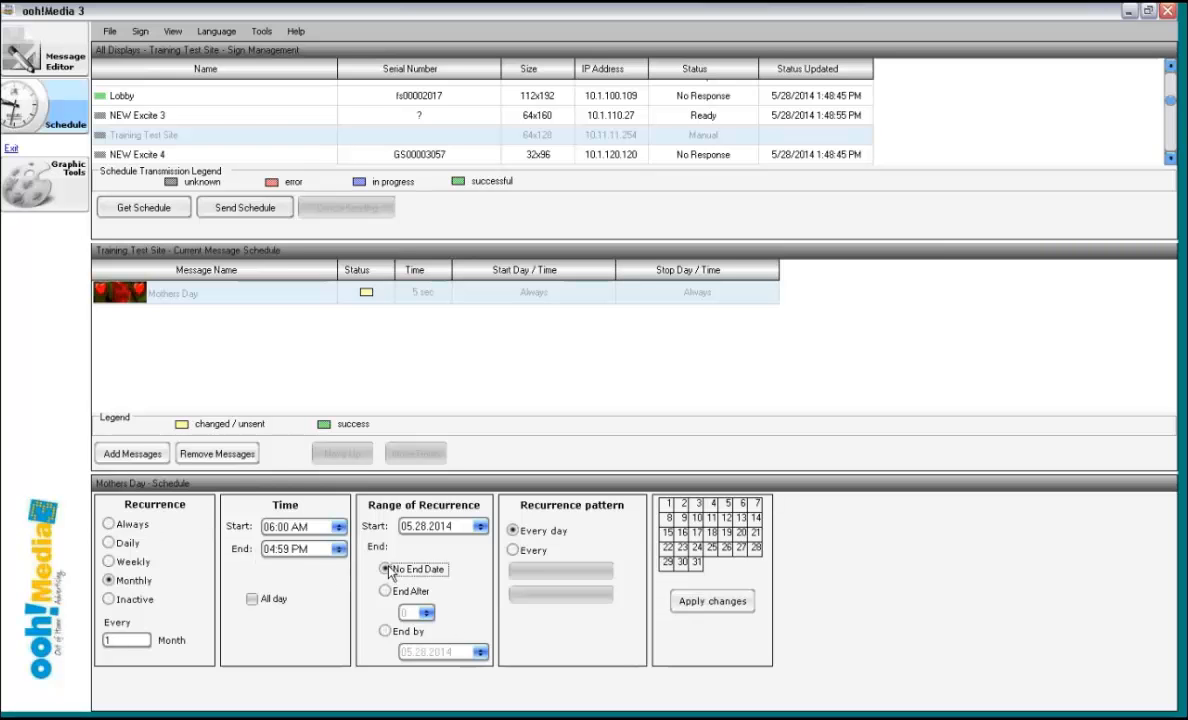
- Try picking individual days of the month, such as 3, 18 and 20, for the monthly recurrence
click(698, 504)
click(711, 532)
click(712, 534)
click(741, 534)
click(742, 537)
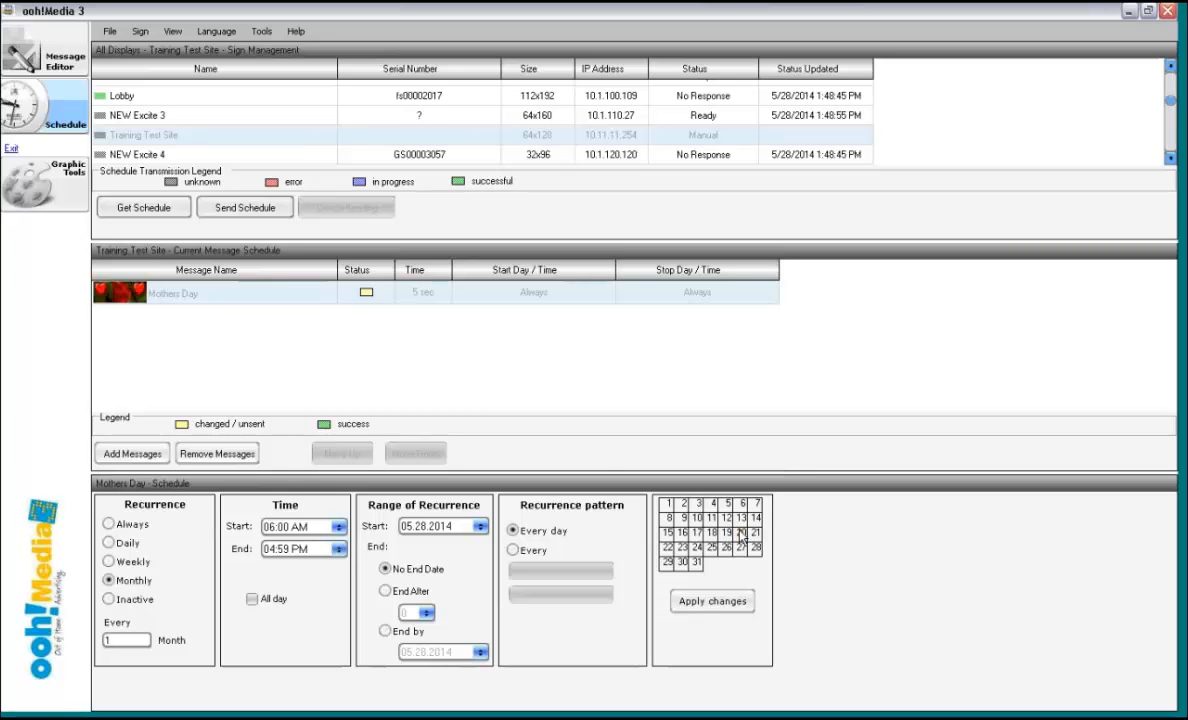